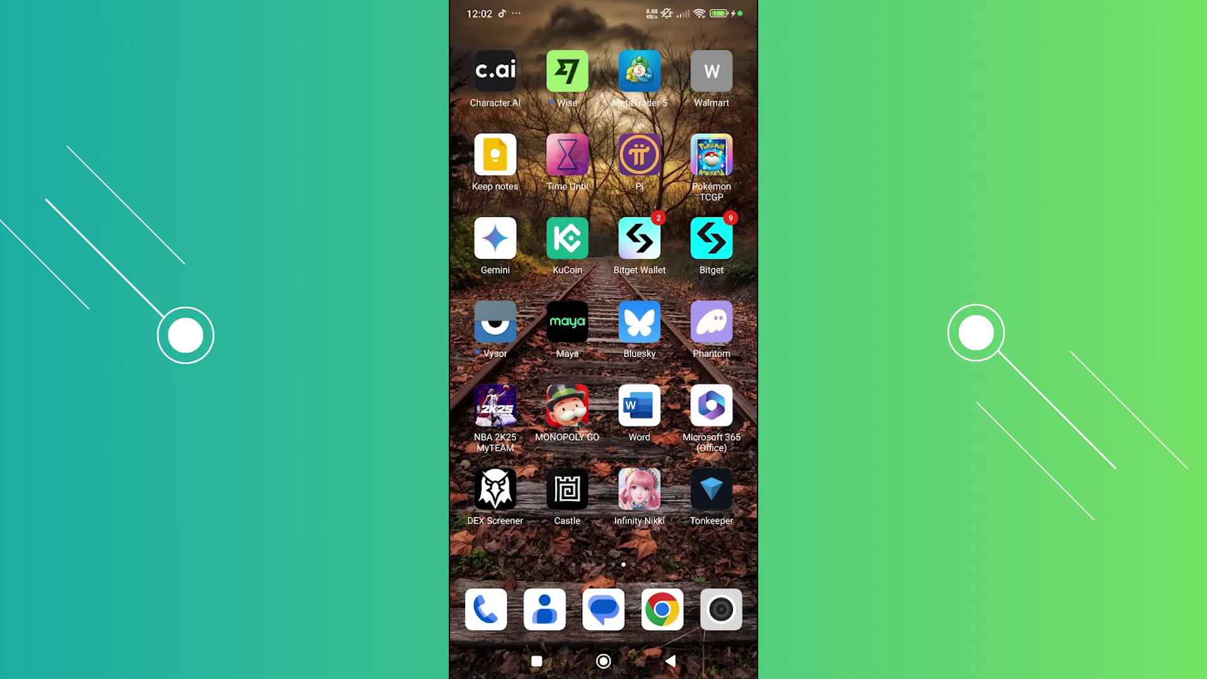
Launch Phantom, bring up Your Accounts from the Account 1 header and enter Account 1's Edit Account page.
{"action": "left_click", "coordinate": [711, 321]}
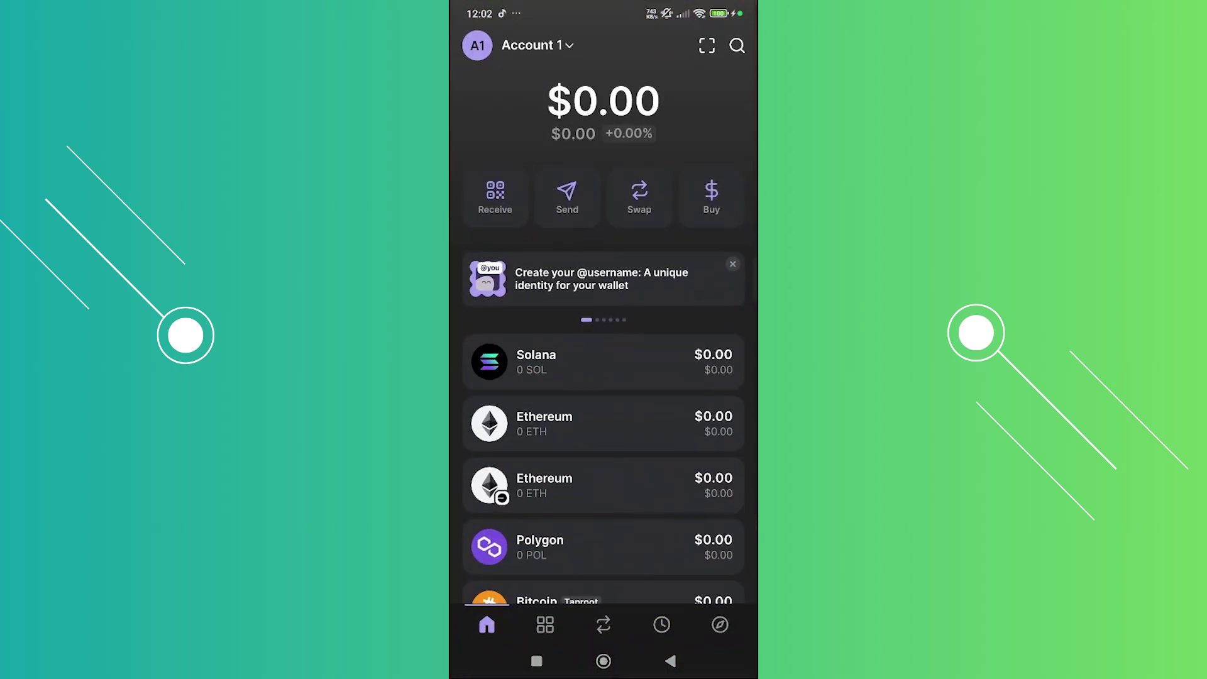
{"action": "left_click", "coordinate": [533, 45]}
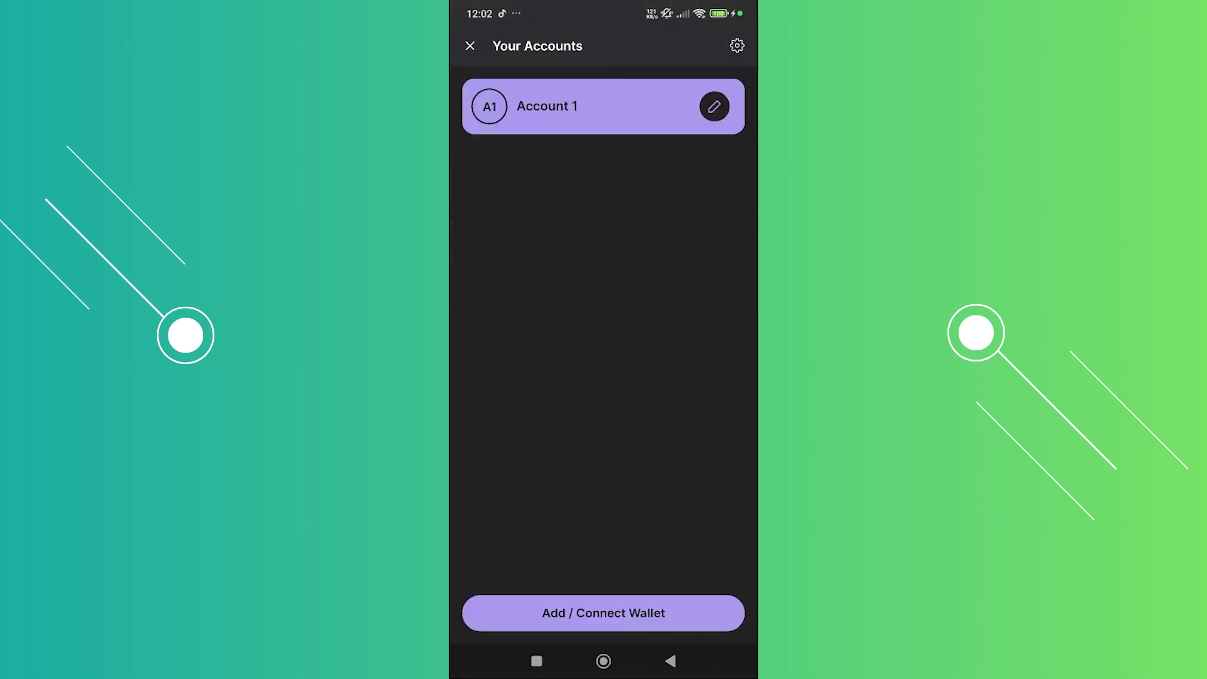
{"action": "left_click", "coordinate": [470, 45]}
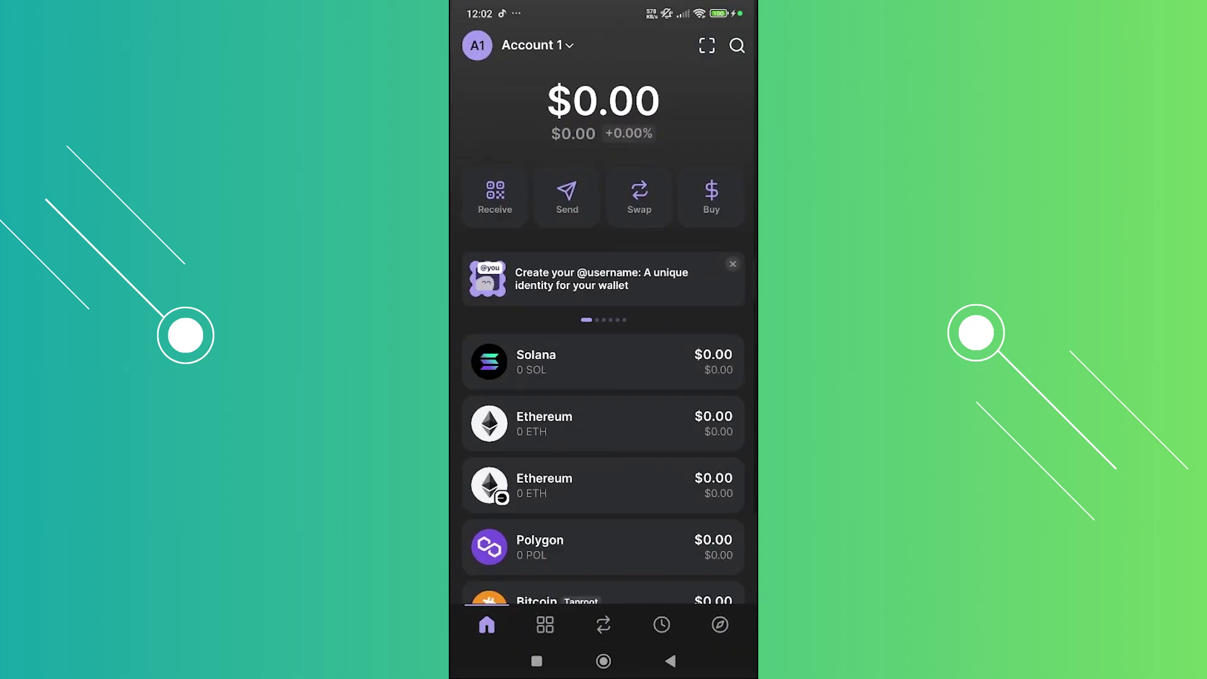
{"action": "left_click", "coordinate": [533, 45]}
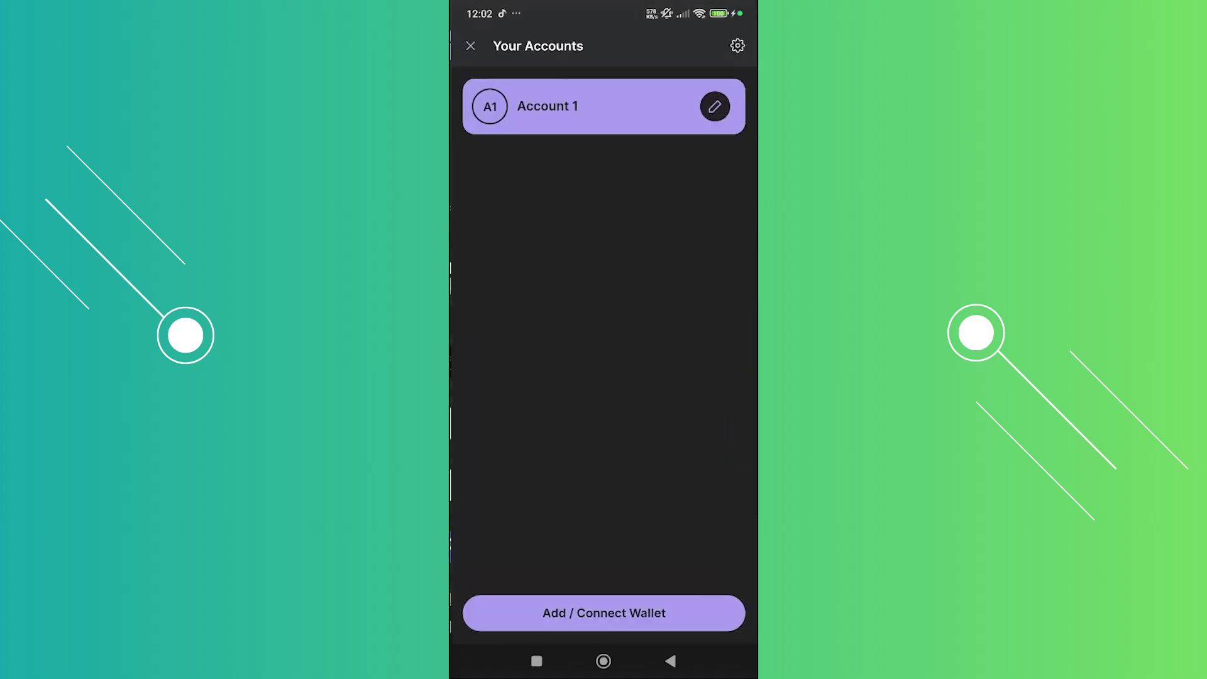
{"action": "left_click", "coordinate": [469, 45]}
{"action": "left_click", "coordinate": [533, 46]}
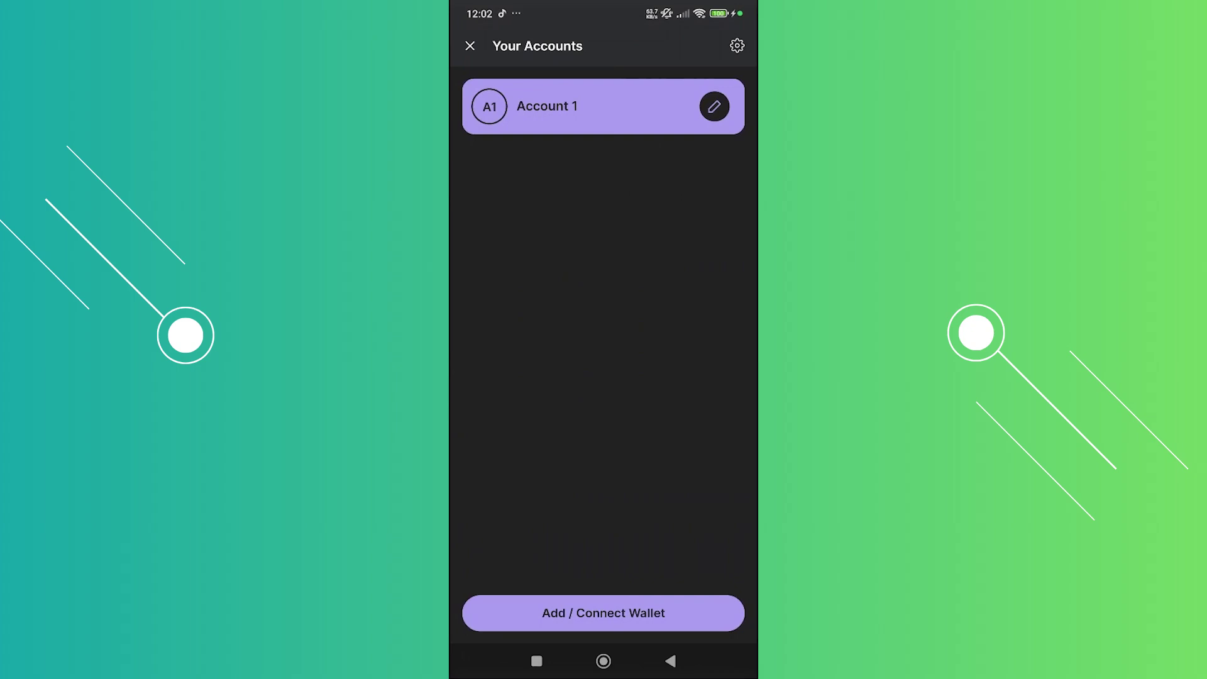
{"action": "left_click", "coordinate": [714, 106]}
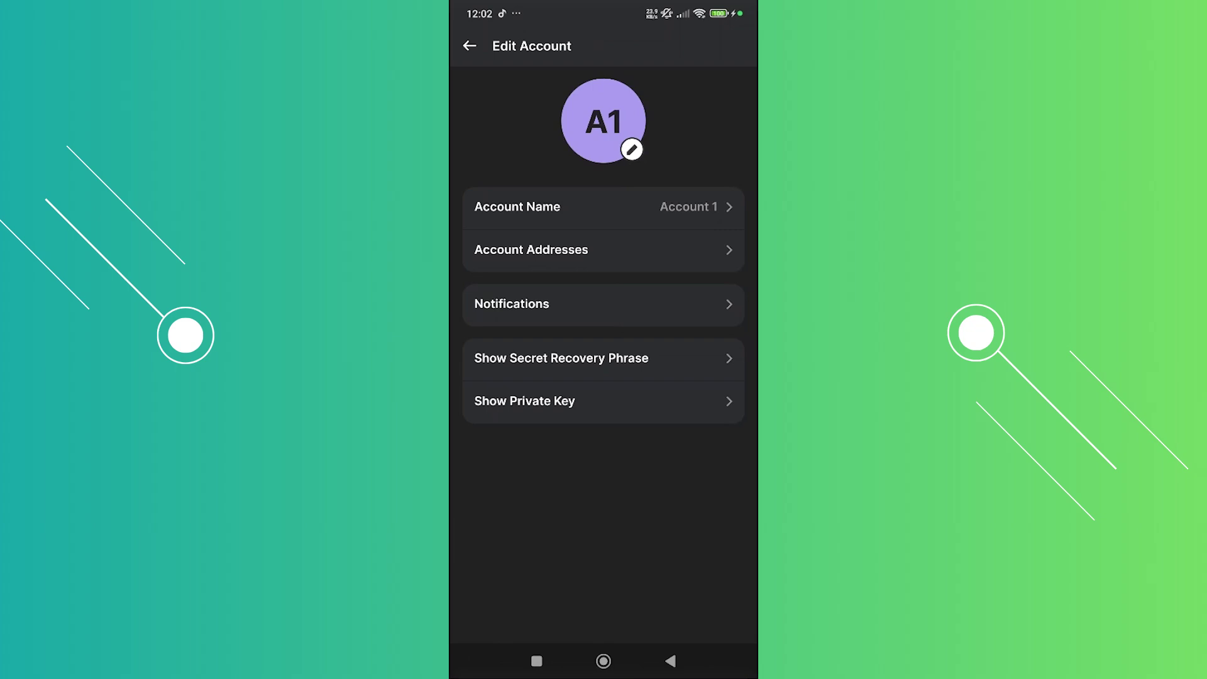
Choose Show Secret Recovery Phrase to reach the secret phrase warning page.
{"action": "left_click", "coordinate": [560, 358]}
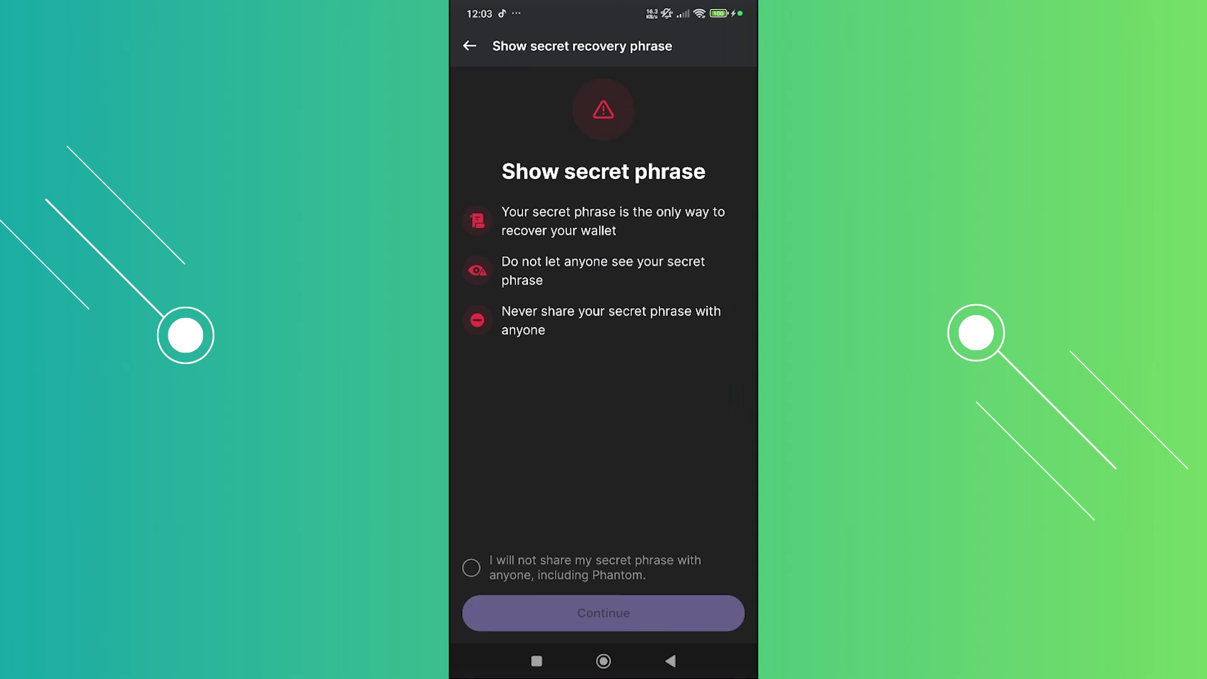
Tick 'I will not share my secret phrase' and continue to the are-you-sure confirmation.
{"action": "left_click", "coordinate": [471, 567]}
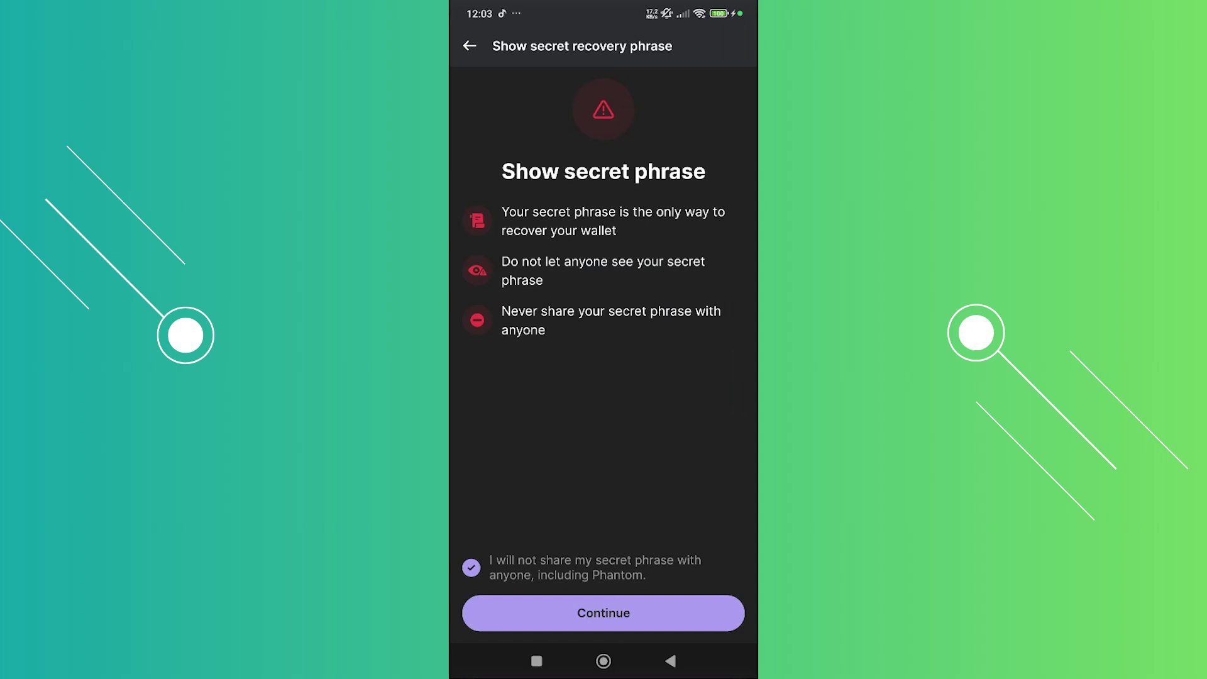
{"action": "left_click", "coordinate": [603, 613]}
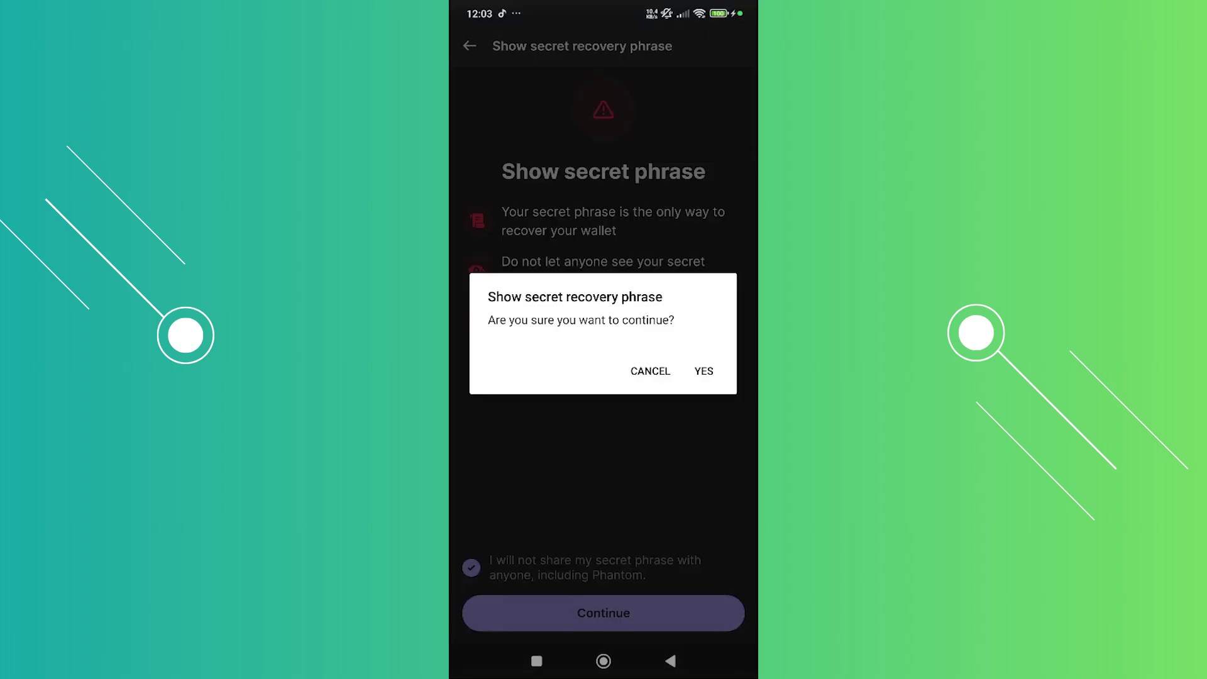
Confirm YES to reveal the recovery phrase, view it, and finish with Done back to Edit Account.
{"action": "left_click", "coordinate": [703, 370]}
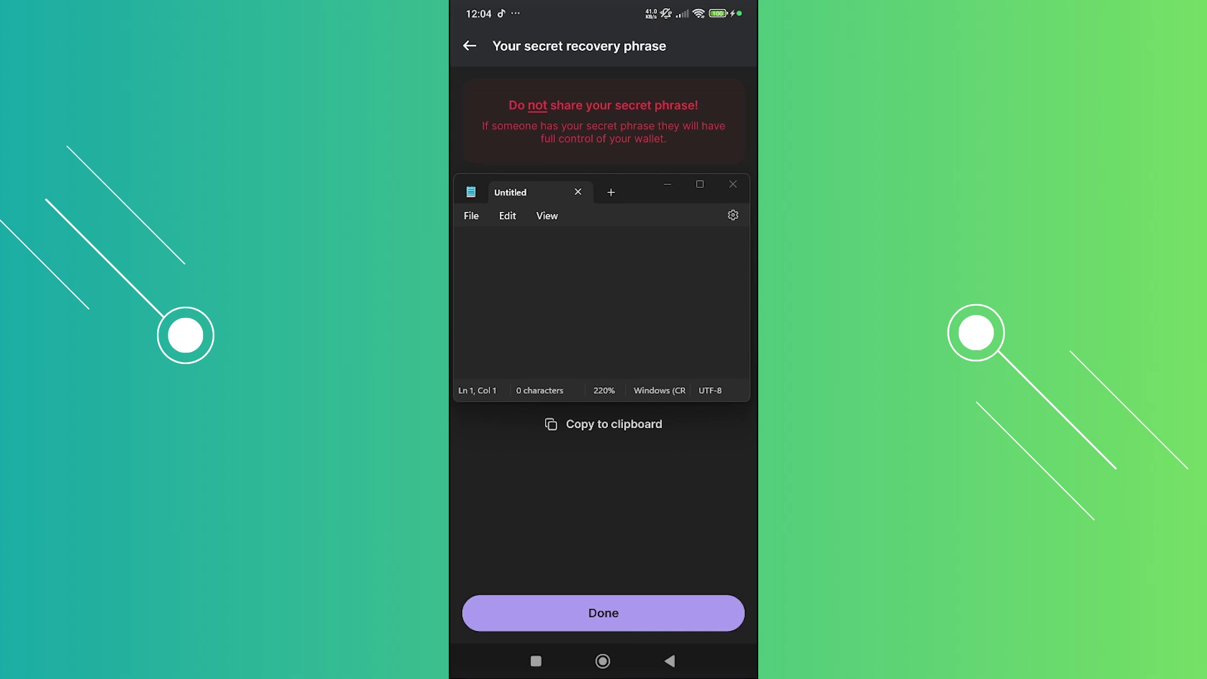
{"action": "left_click", "coordinate": [602, 613]}
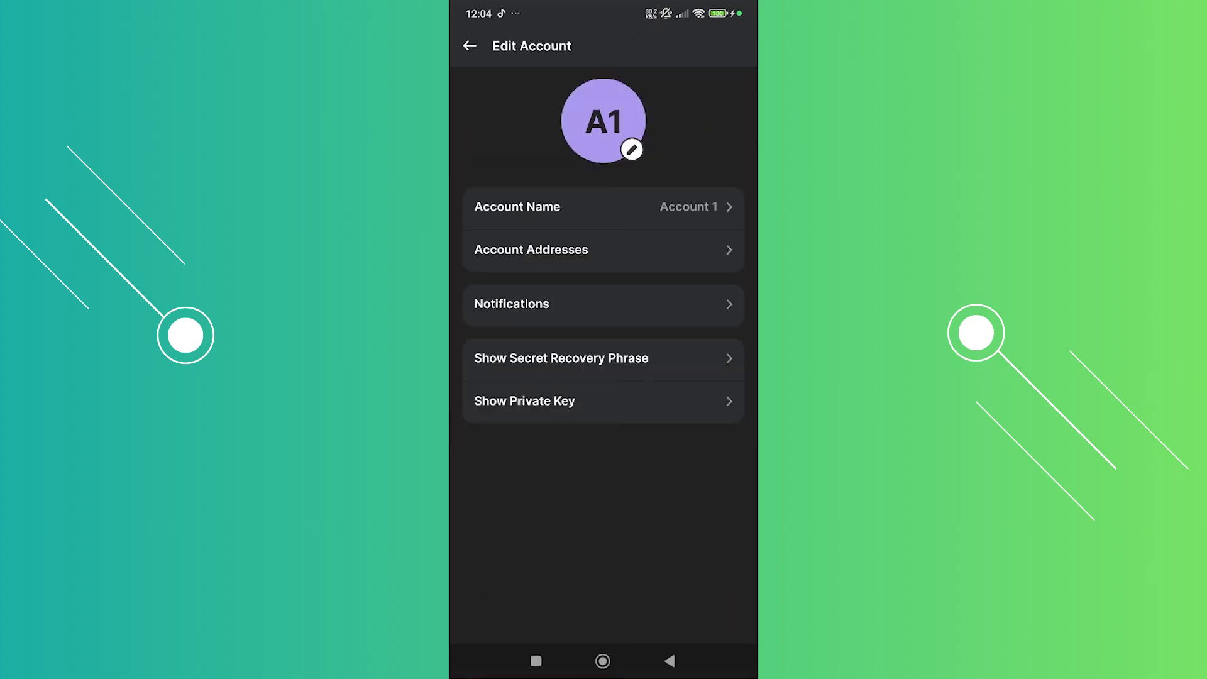